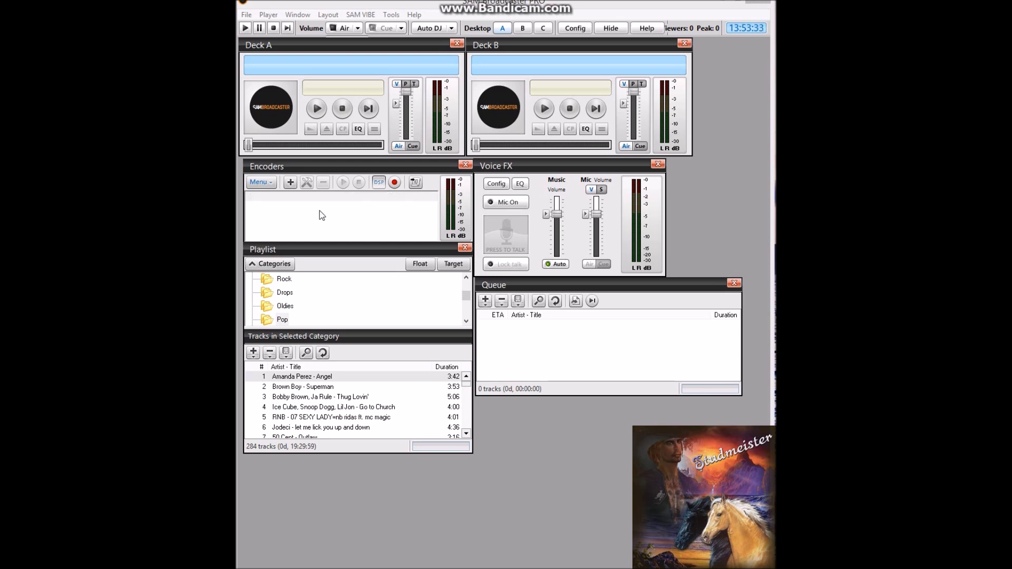
Add a new encoder using the MP3 (LAME_ENC) plugin and set its bitrate to 128 kbps.
left_click(291, 183)
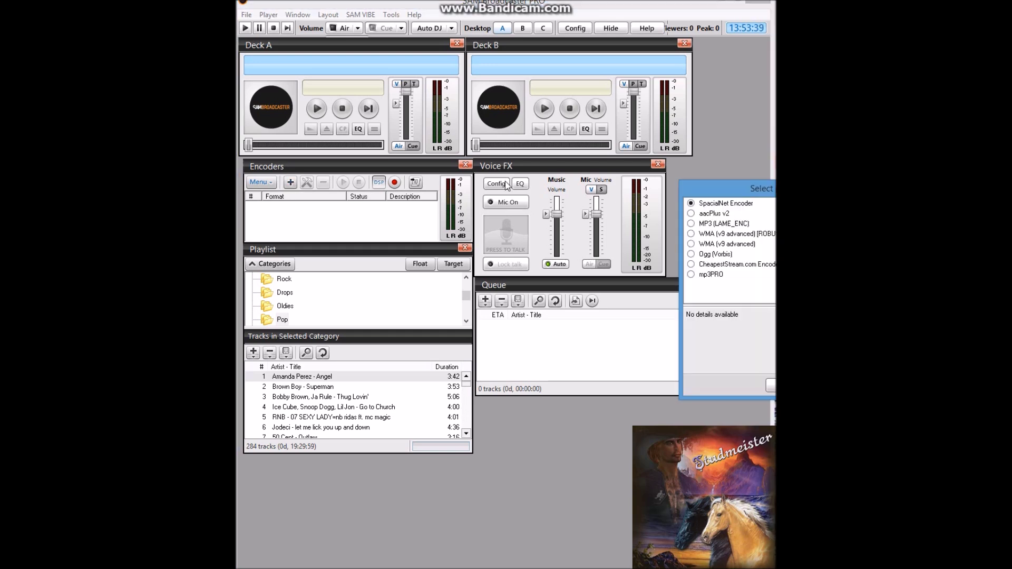
left_click_drag(693, 186, 448, 178)
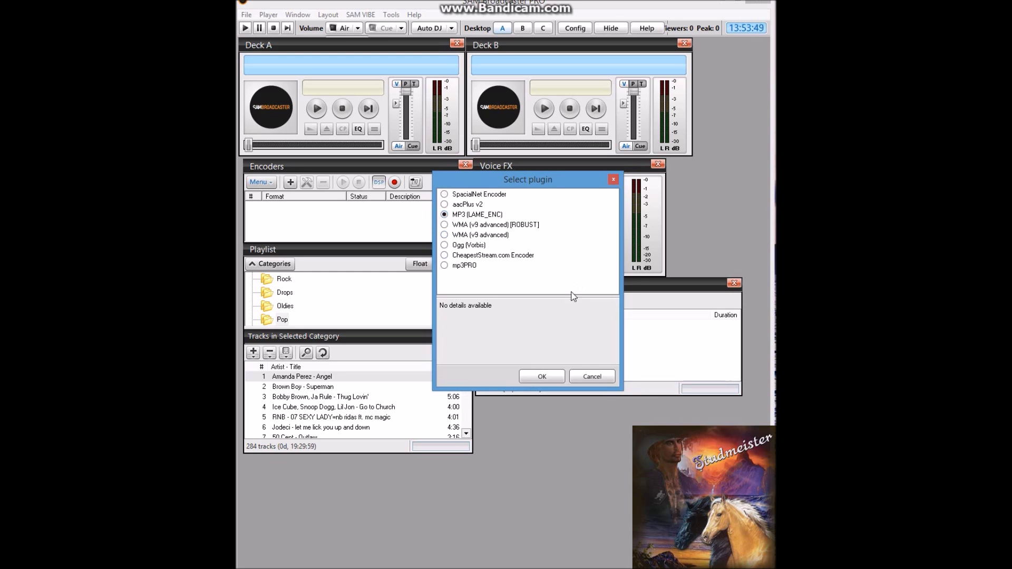
left_click(538, 377)
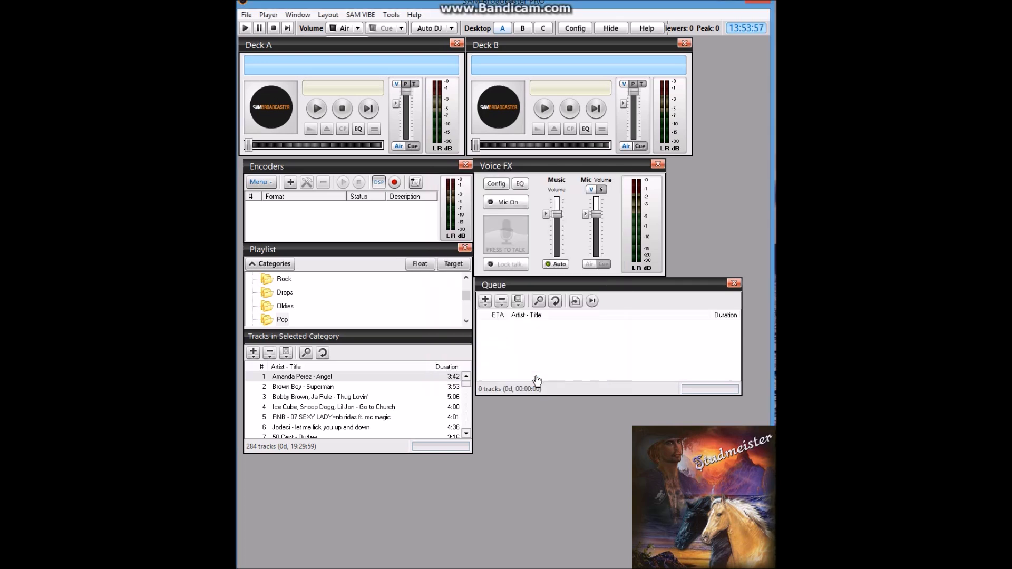
left_click_drag(711, 155, 470, 153)
left_click(476, 197)
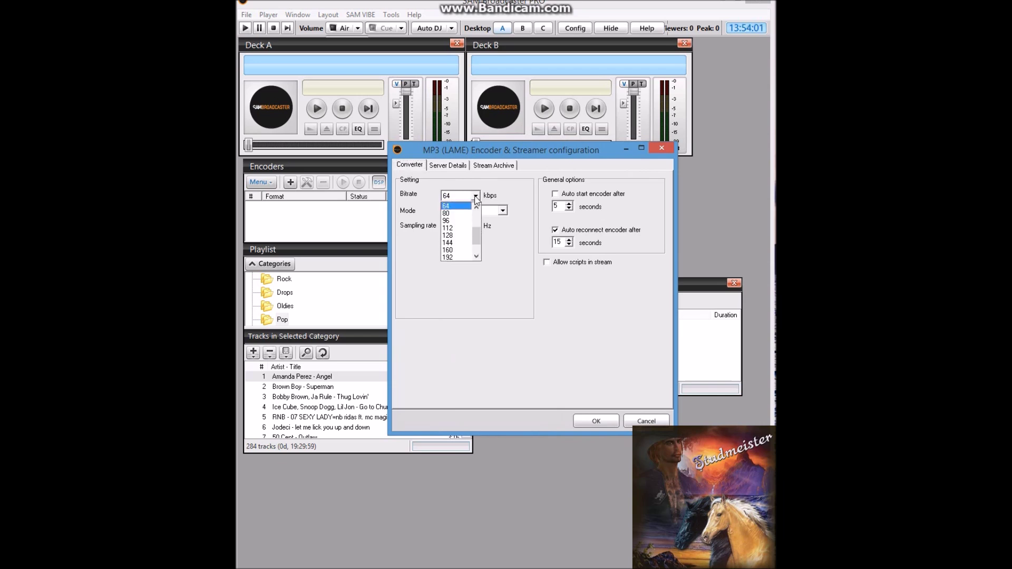
left_click(467, 236)
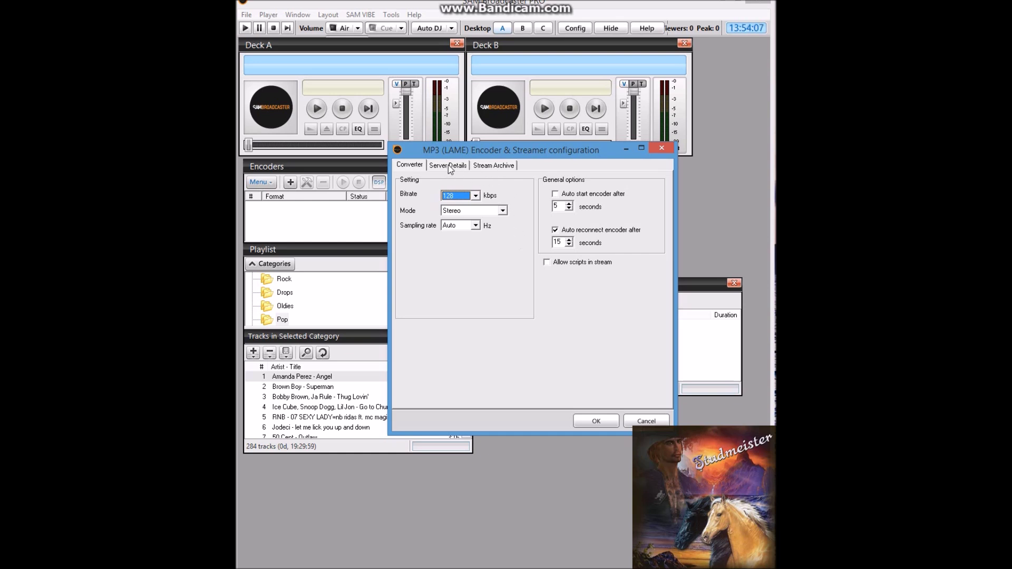
Try a 64 kbps bitrate for the encoder and return it to 128 kbps.
left_click(475, 196)
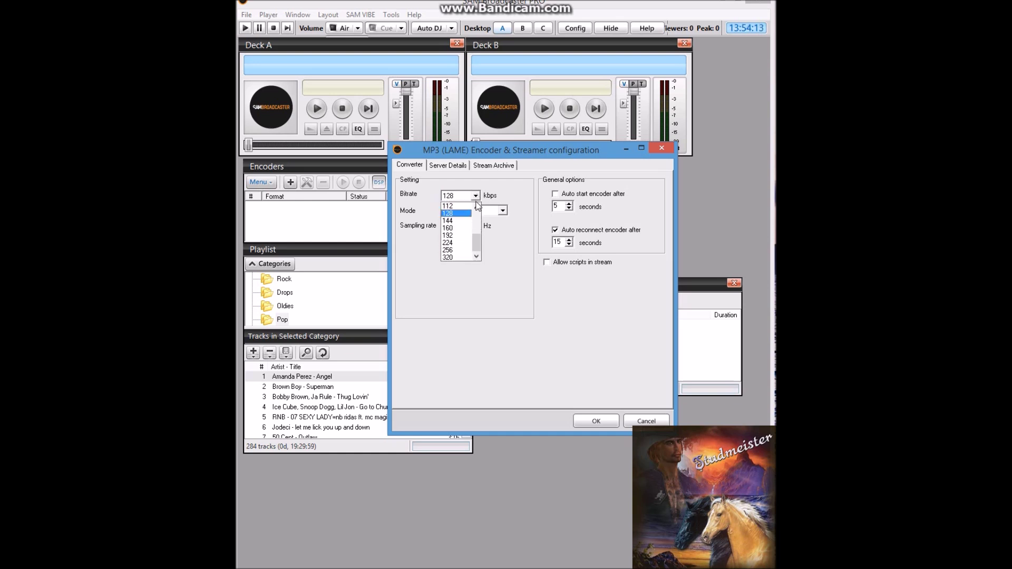
scroll(477, 221, "up", 2)
left_click(453, 226)
left_click(476, 196)
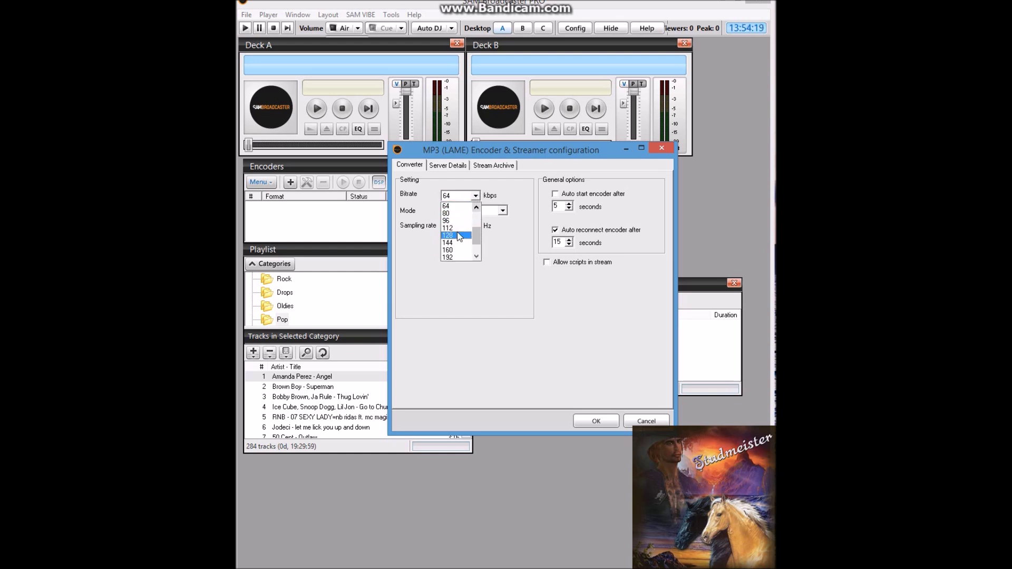
left_click(458, 235)
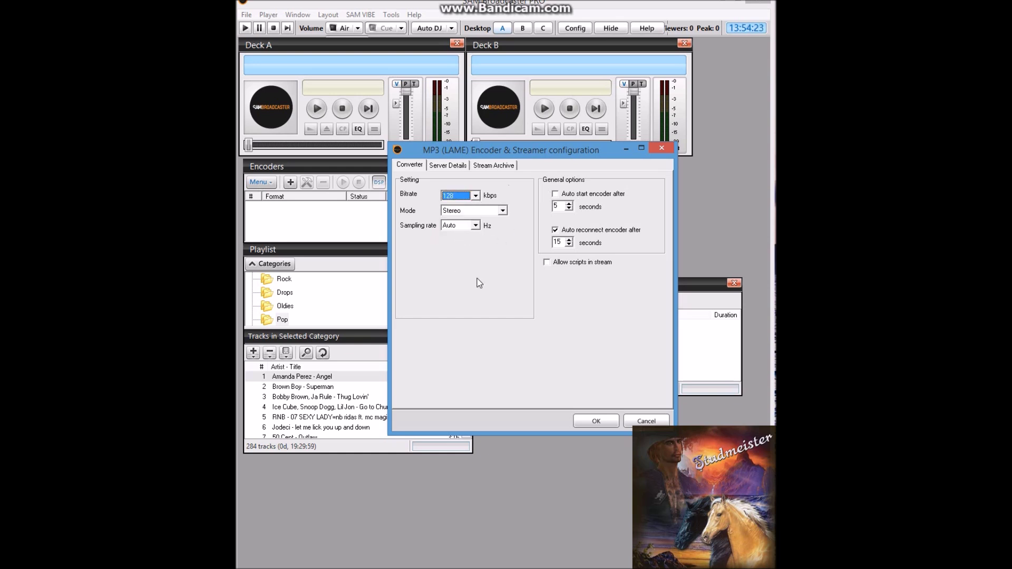
Set the encoder's server type to ShoutCast v1 in the server details.
left_click(453, 167)
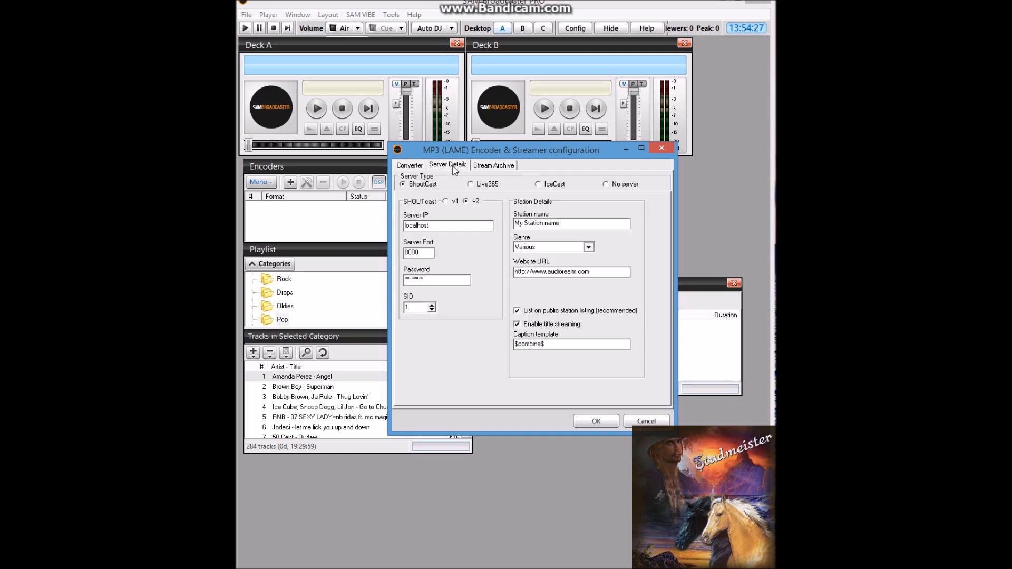
left_click(403, 186)
left_click(447, 201)
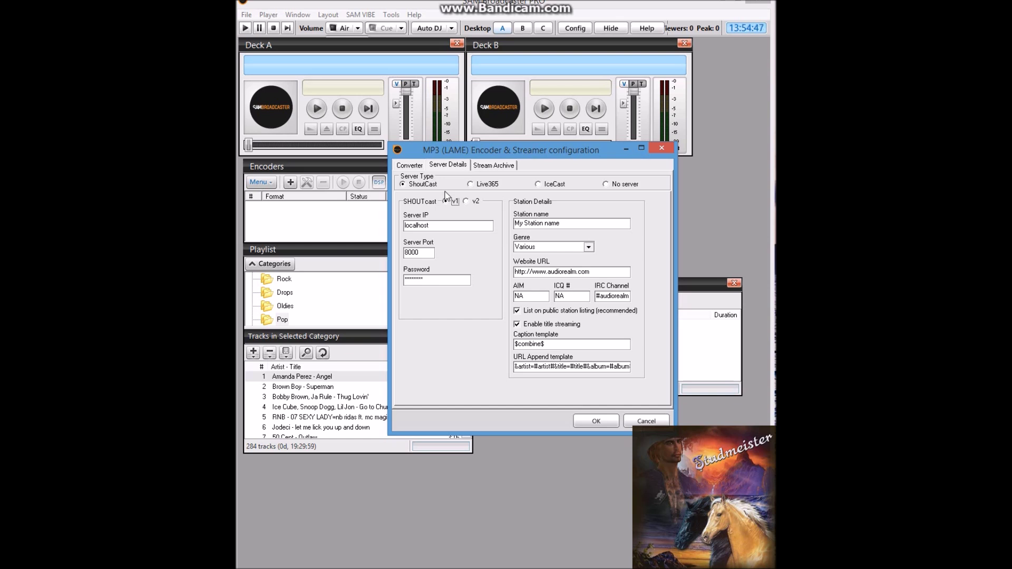
left_click(438, 225)
left_click_drag(429, 225, 404, 231)
type("http://66.7.214.7")
key("Tab")
type("8012")
Enter the server password and save the encoder configuration.
key("Tab")
type("********")
key("BackSpace")
key("ctrl+a")
type("*****")
left_click(595, 422)
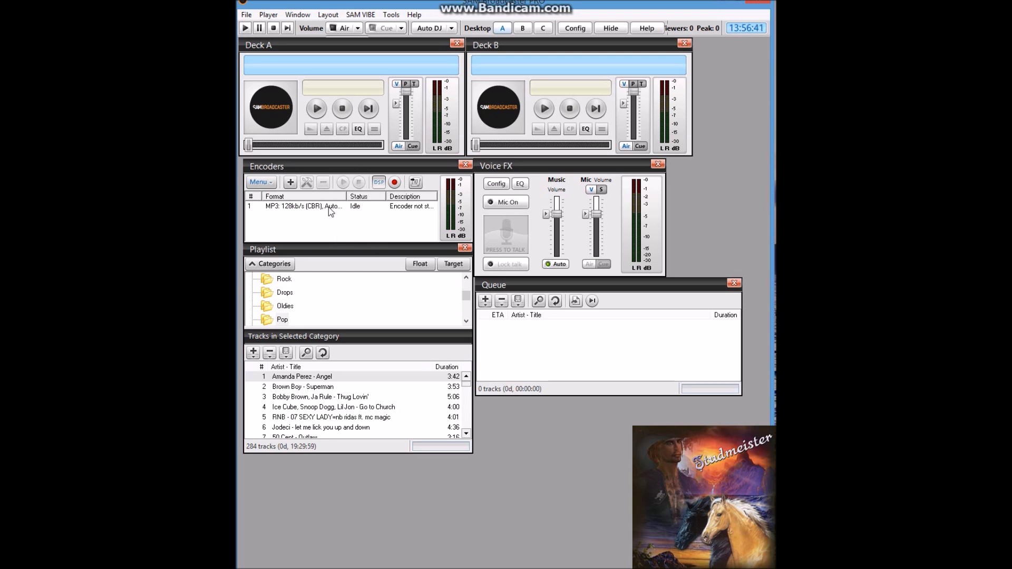
left_click(299, 15)
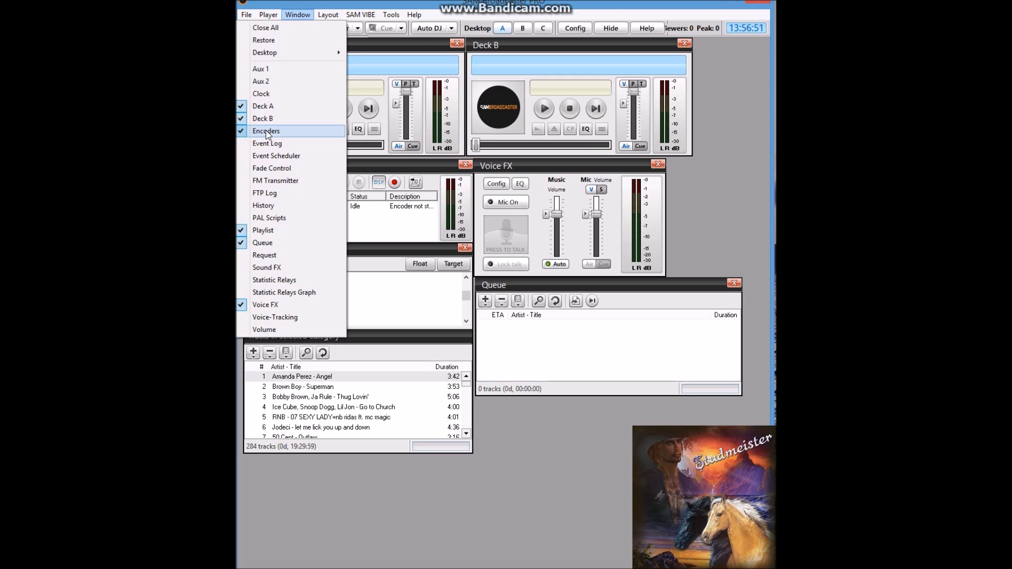
left_click(432, 305)
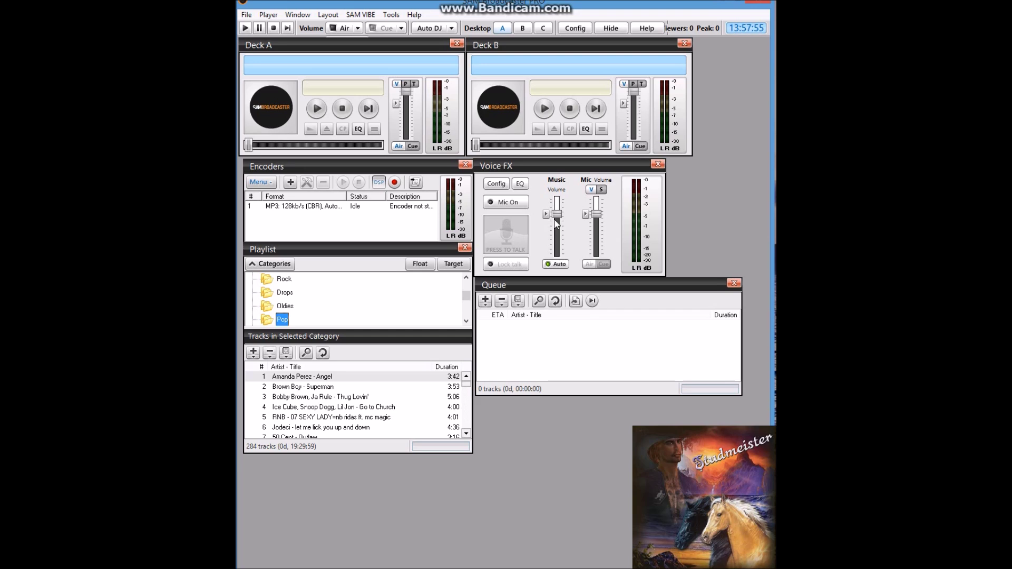
Save the Voice FX configuration with the destination Encoders (Record to pipeline, skip output) and turn the mic on.
left_click(496, 184)
left_click_drag(675, 173, 442, 148)
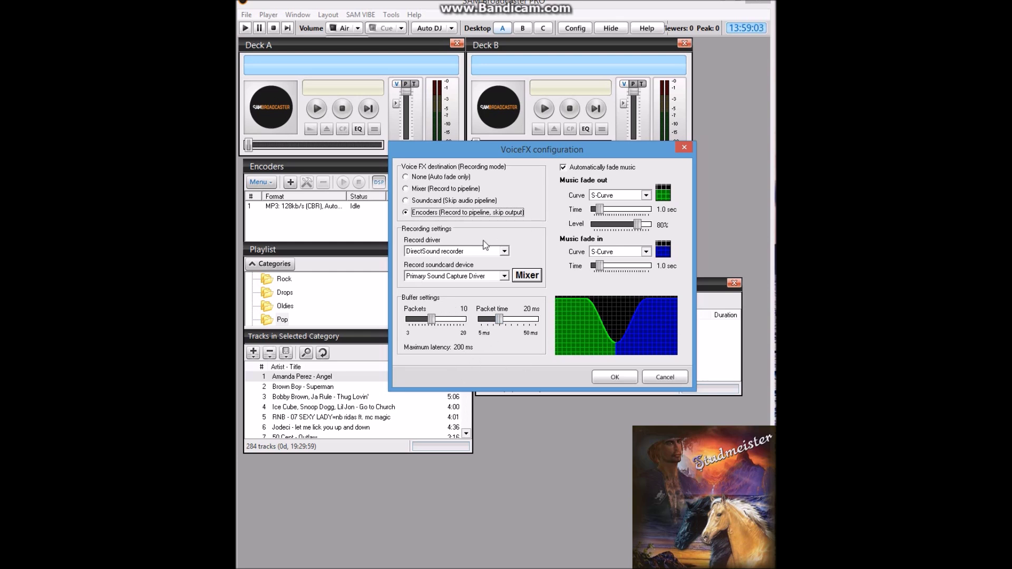
mouse_move(431, 320)
left_mouse_down()
mouse_move(417, 322)
mouse_move(433, 322)
left_mouse_up()
mouse_move(498, 321)
left_mouse_down()
mouse_move(490, 324)
mouse_move(502, 324)
left_mouse_up()
left_click(617, 381)
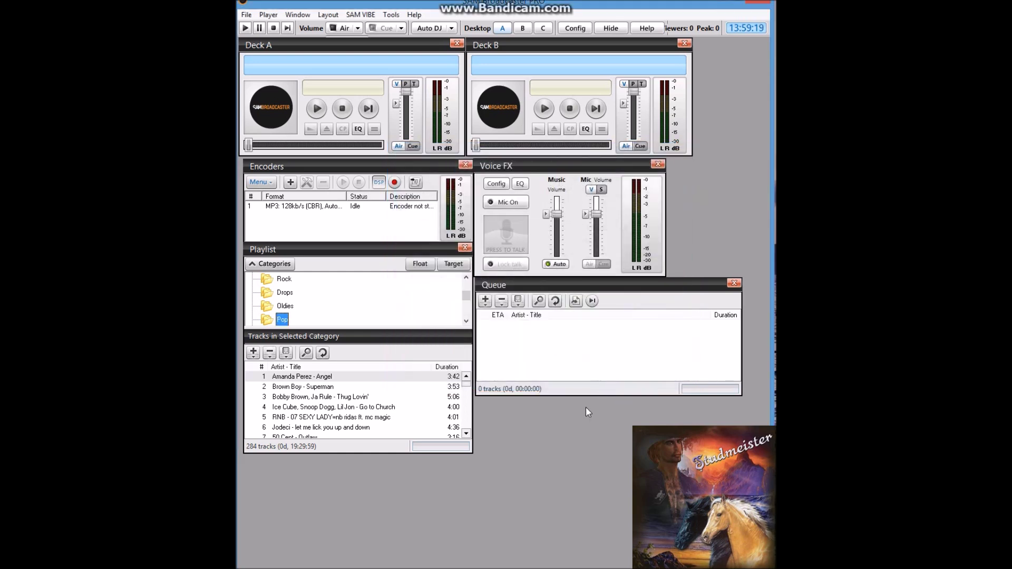
left_click(503, 203)
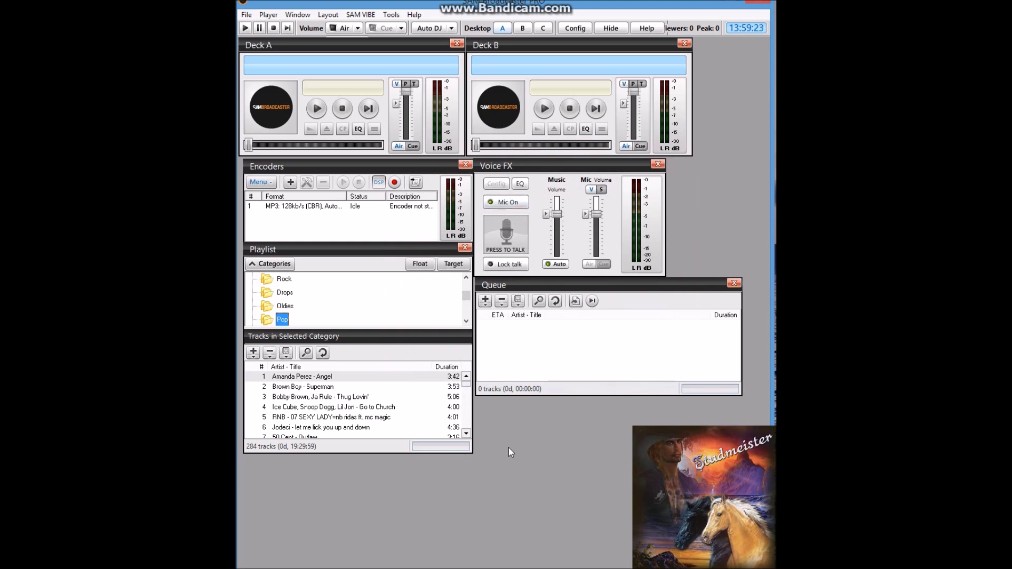
left_click(358, 28)
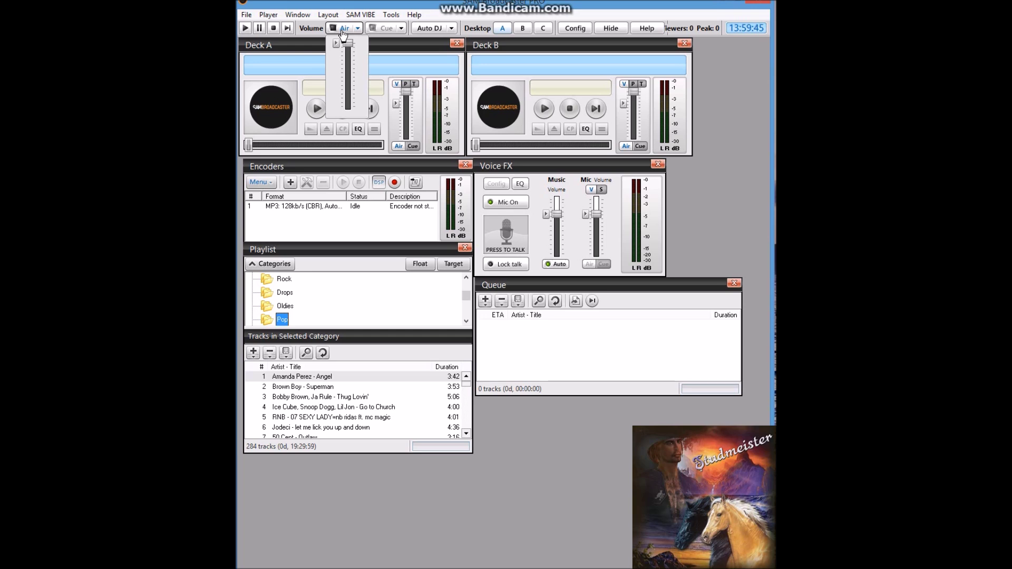
left_click(437, 29)
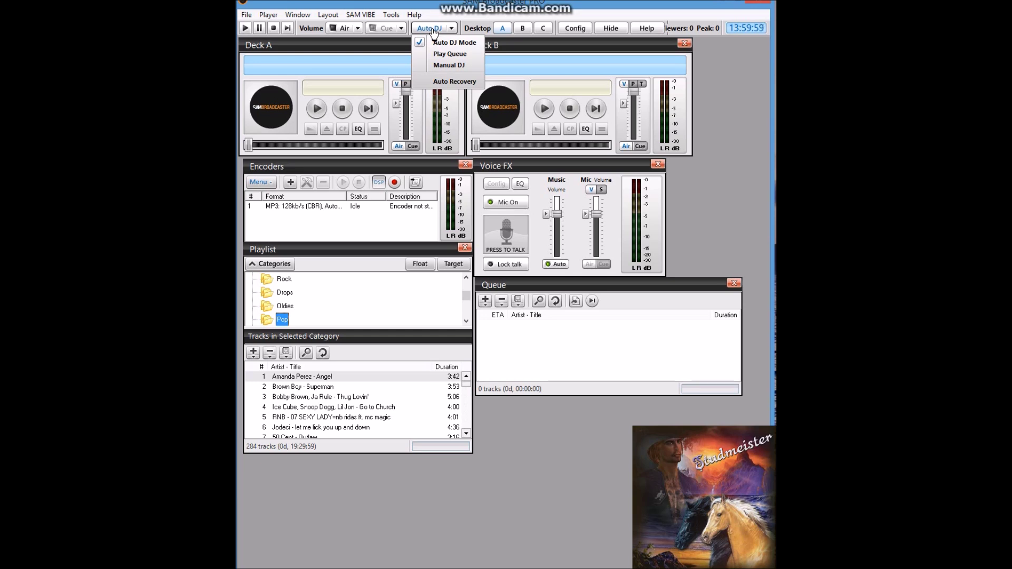
left_click(407, 57)
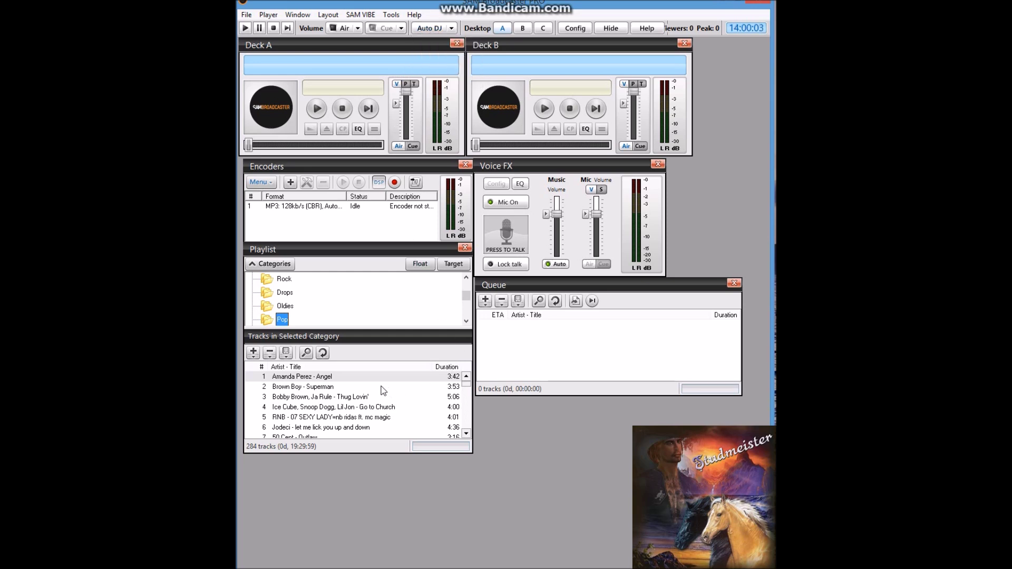
Add the tracks "Angel", "Thug Lovin'" and "Outlaw" from the selected playlist category to the queue.
left_click(345, 377)
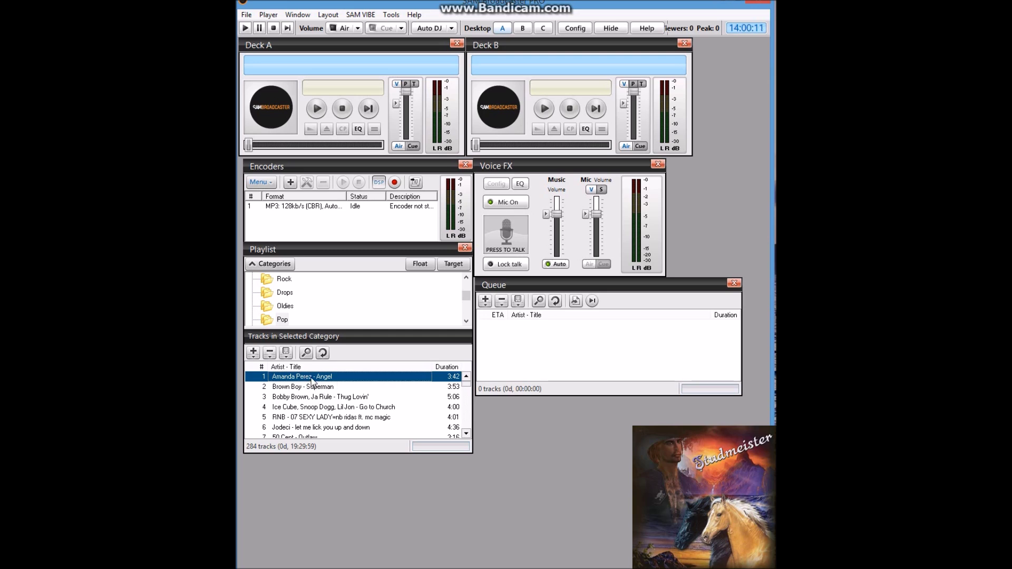
left_click_drag(329, 376, 552, 339)
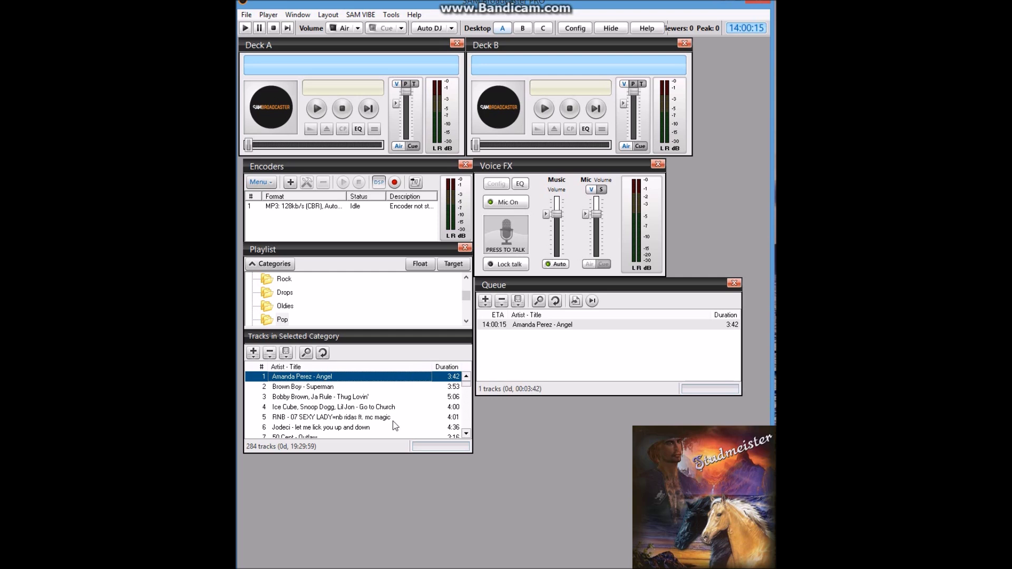
left_click_drag(330, 401, 543, 352)
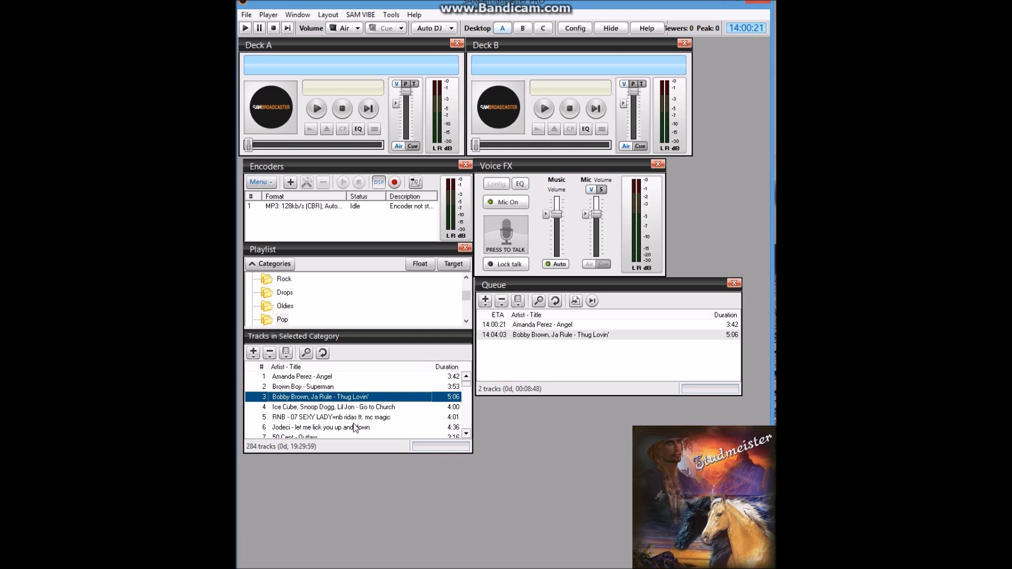
left_click(319, 429)
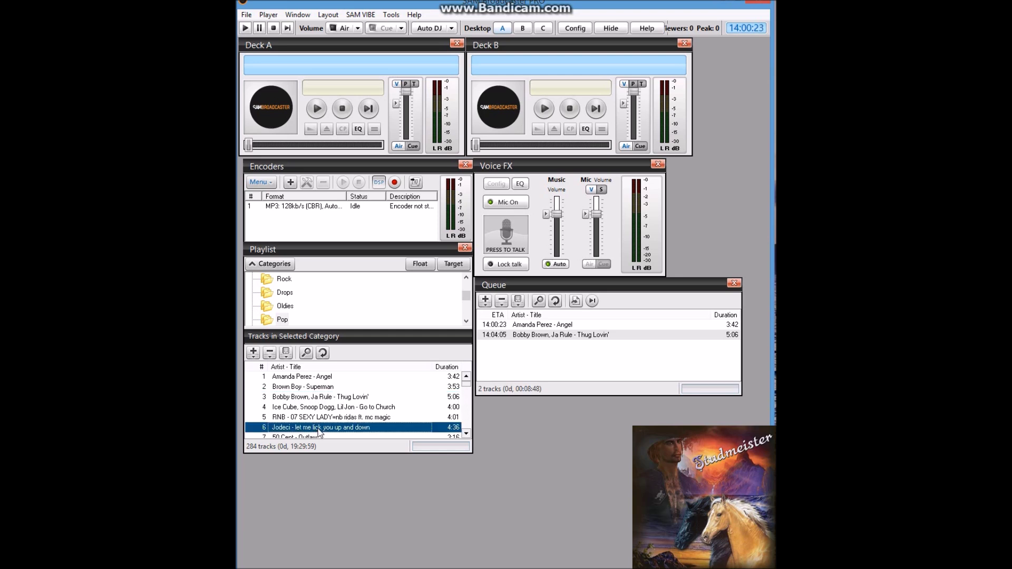
scroll(319, 430, "down", 3)
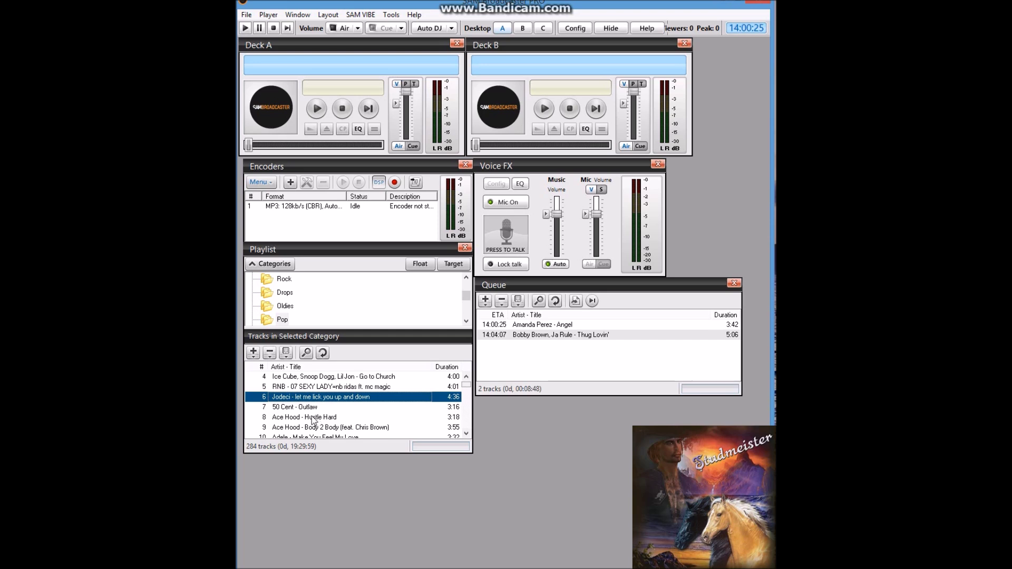
left_click_drag(308, 408, 569, 359)
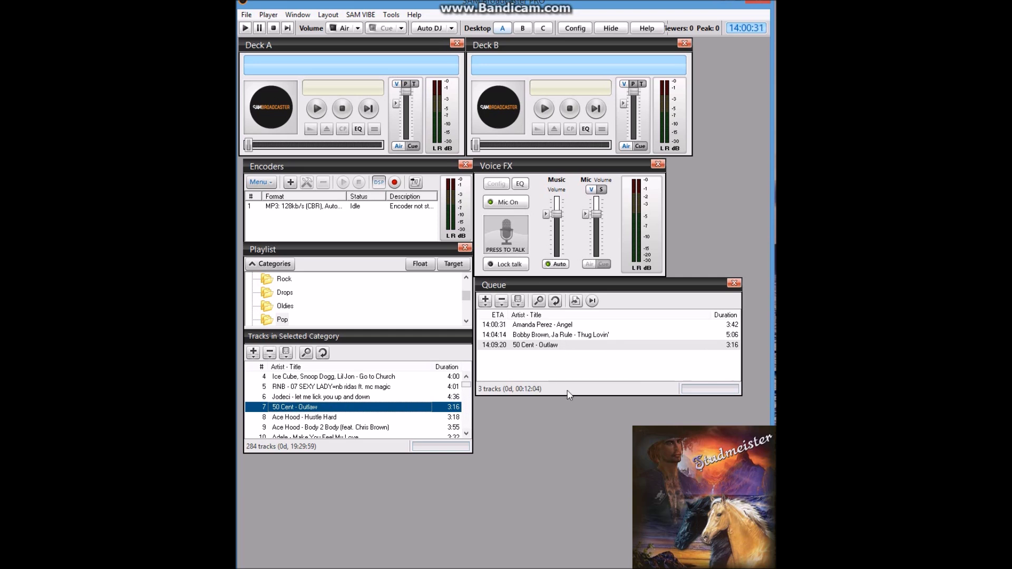
Start the MP3 encoder and play the first queued track on Deck A, skipping to near its end.
left_click(294, 207)
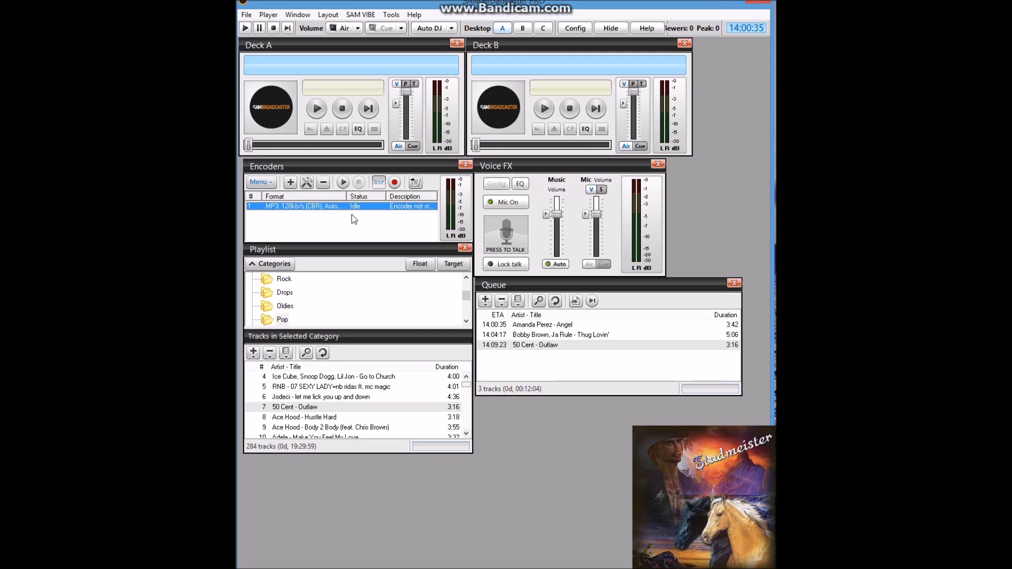
left_click(343, 183)
left_click(317, 109)
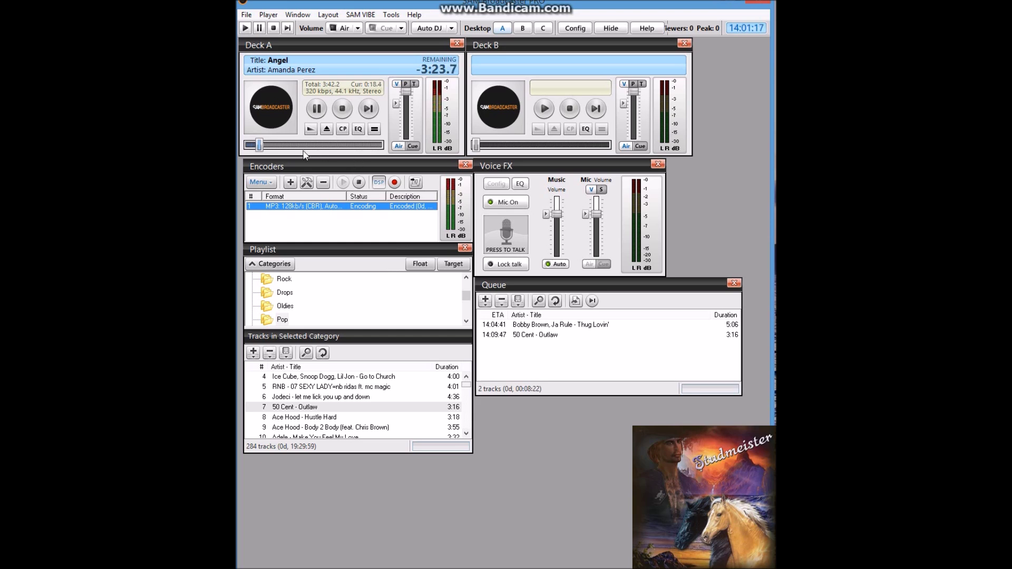
left_click_drag(260, 145, 363, 146)
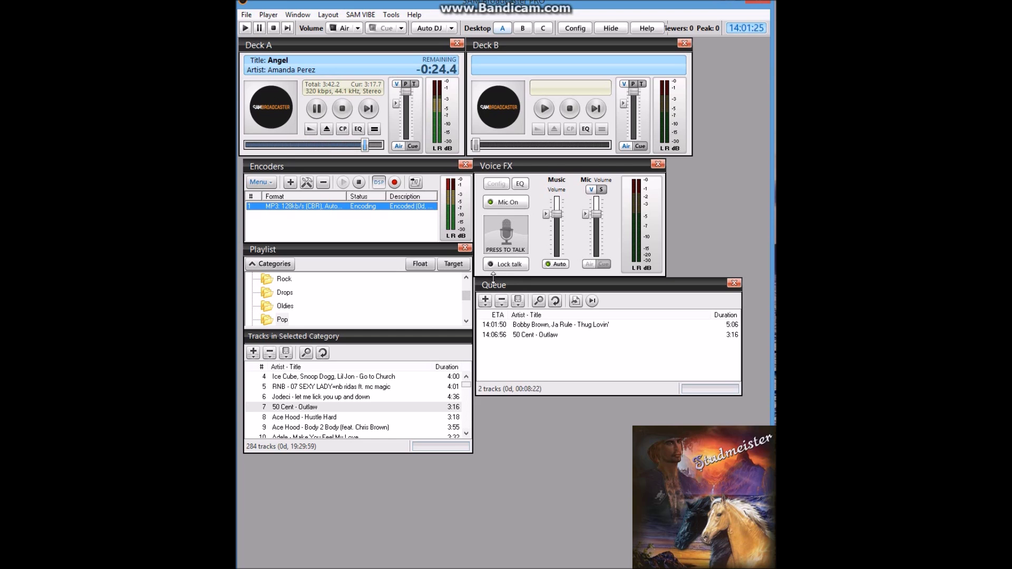
Switch the playback mode to Manual DJ and toggle Lock talk on and off for the mic.
left_click(452, 28)
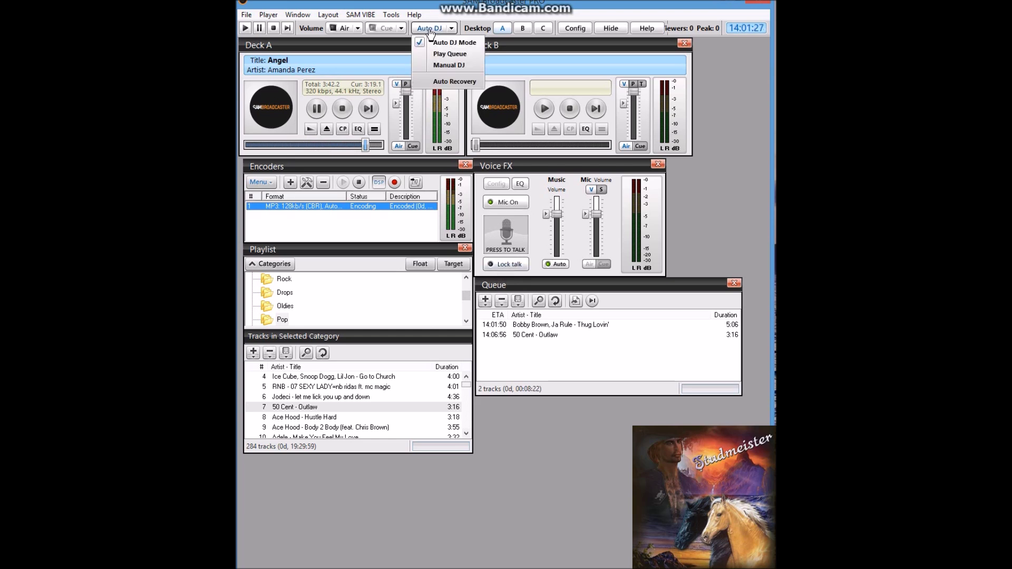
left_click(443, 65)
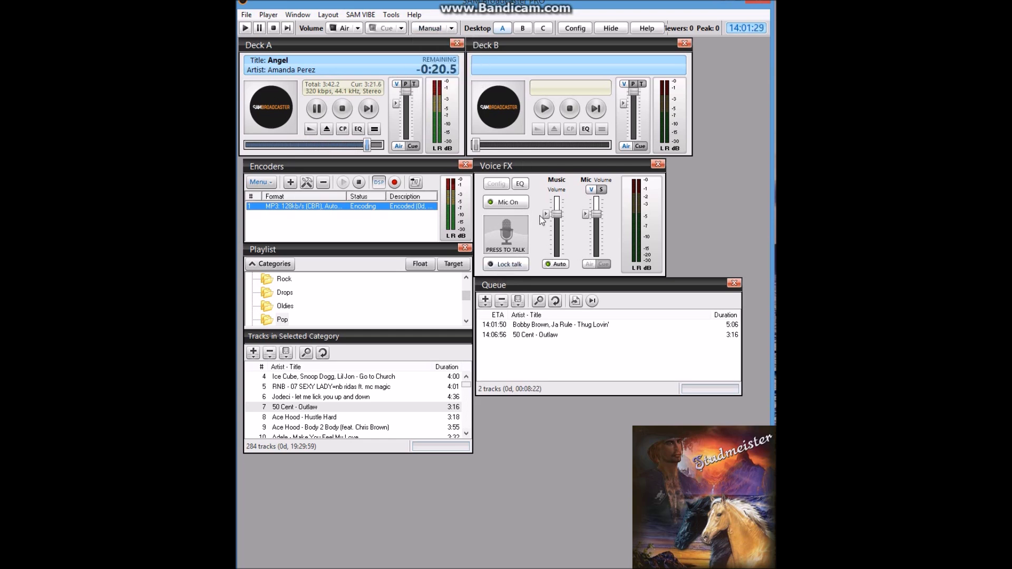
left_click(509, 264)
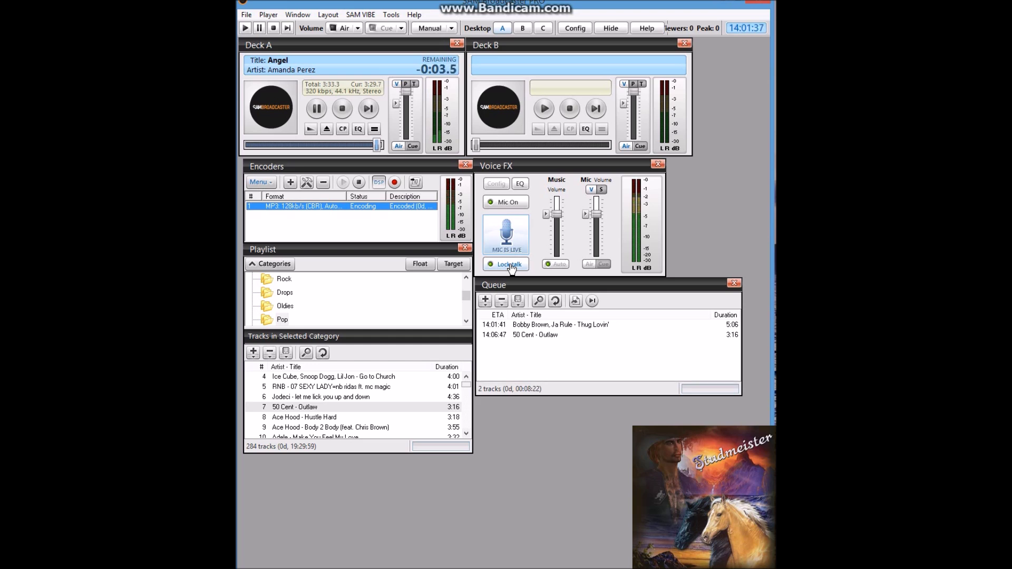
left_click(509, 265)
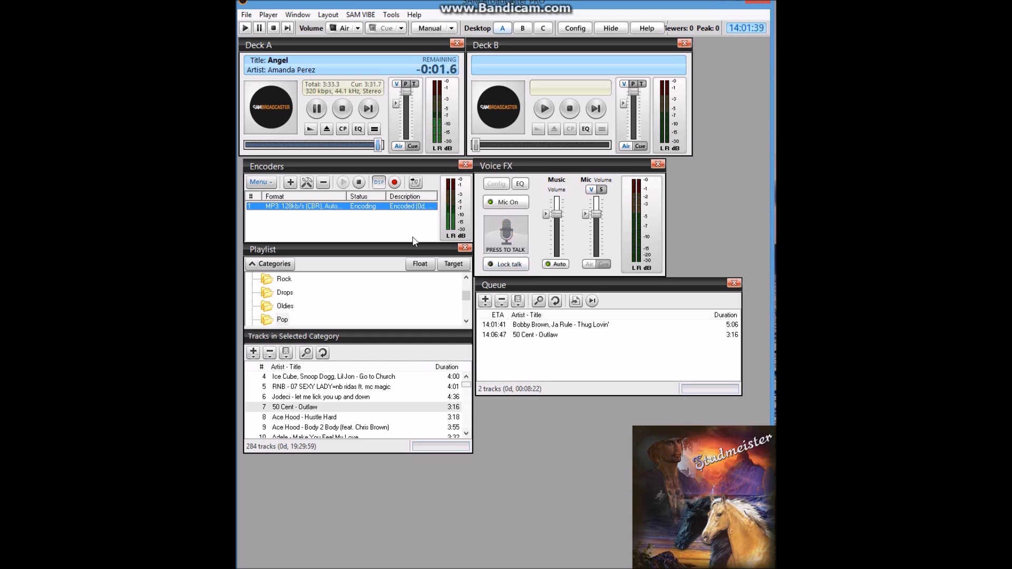
Stop the running MP3 encoder.
left_click(361, 185)
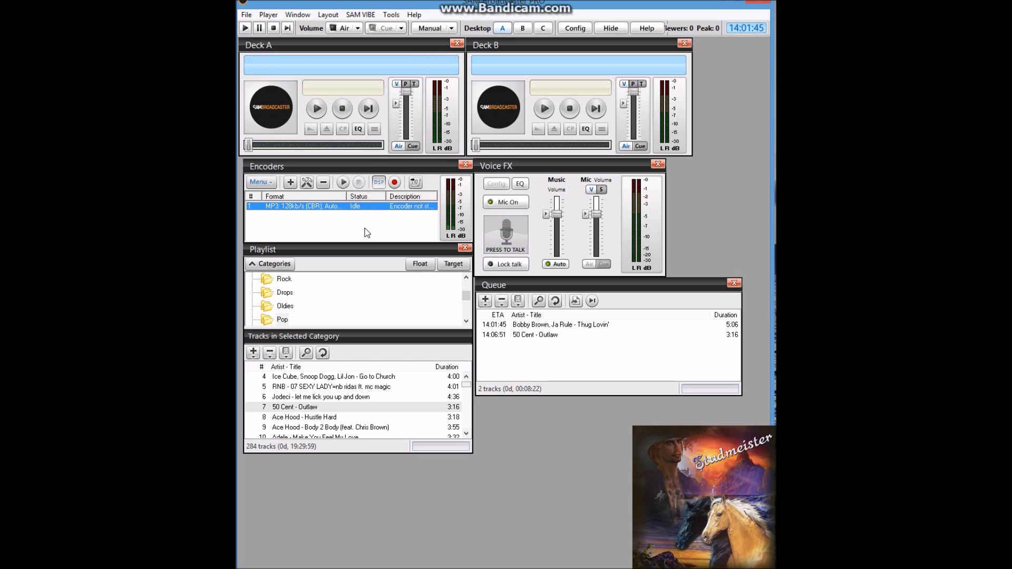
left_click(440, 29)
left_click(416, 92)
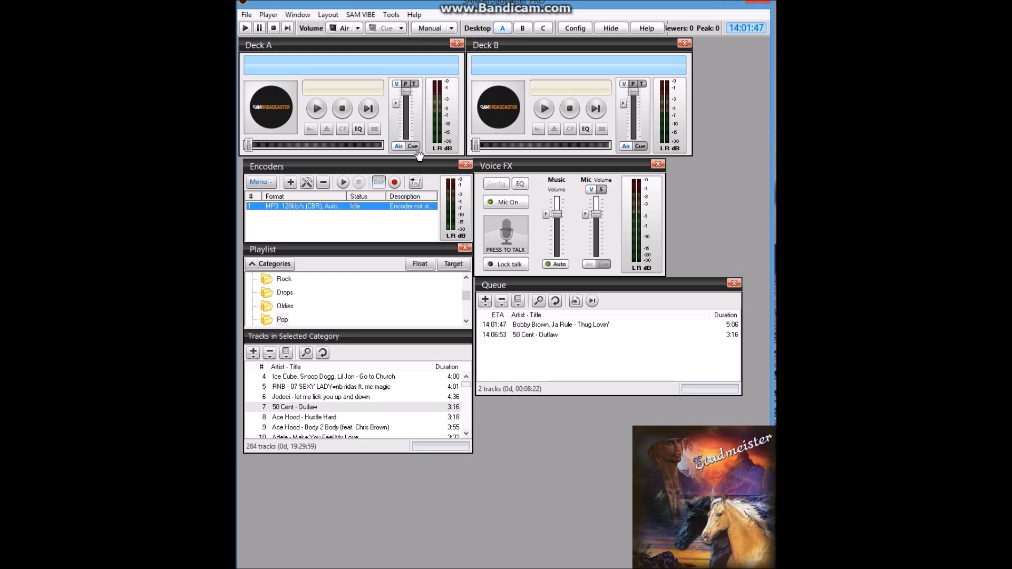